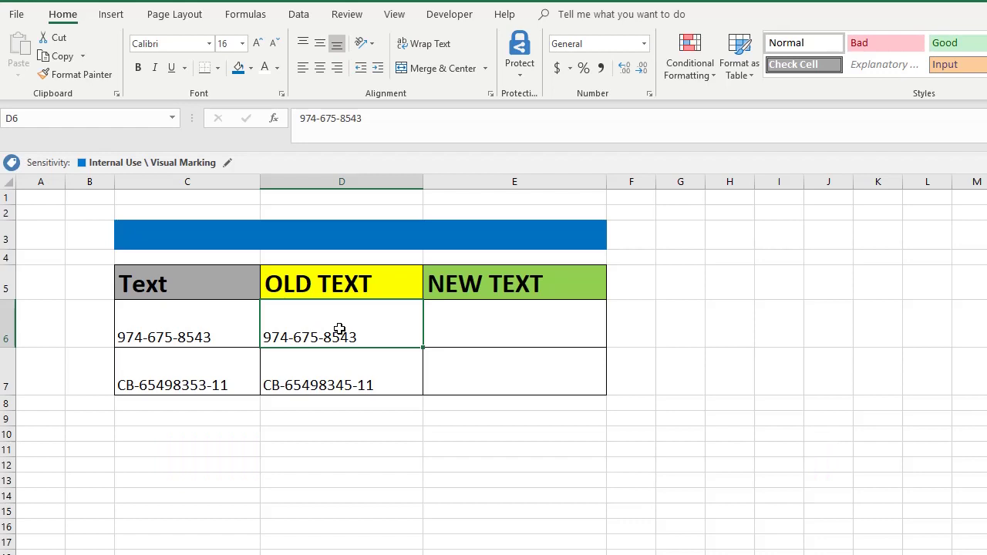
Review the OLD TEXT values in D6 and D7 and the first NEW TEXT cell
{"action": "left_click", "coordinate": [289, 384]}
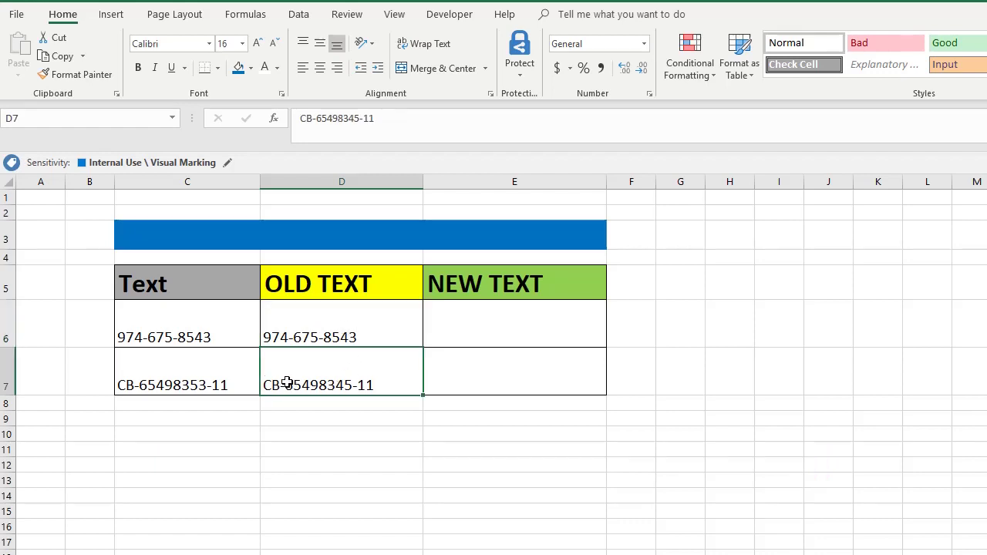
{"action": "left_click", "coordinate": [338, 322]}
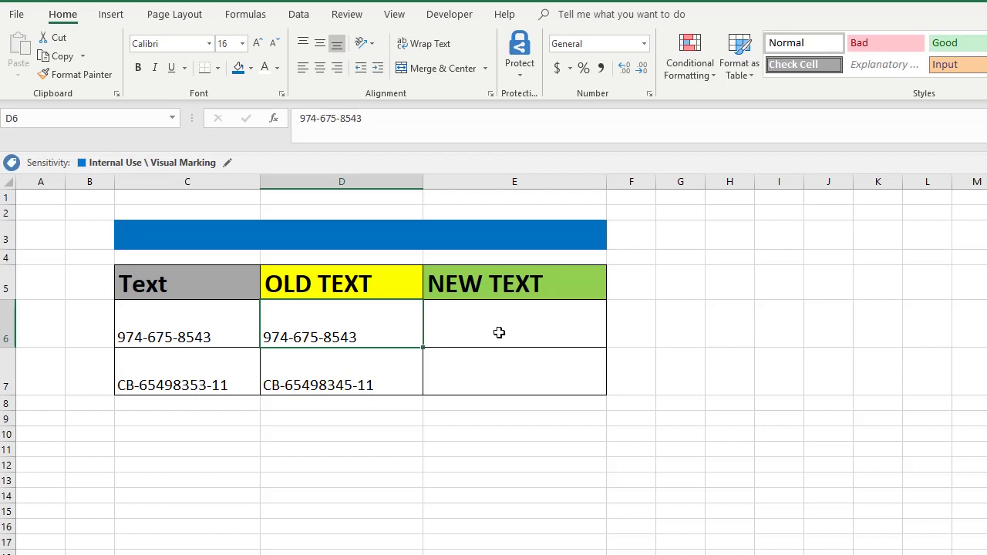
{"action": "left_click", "coordinate": [499, 333]}
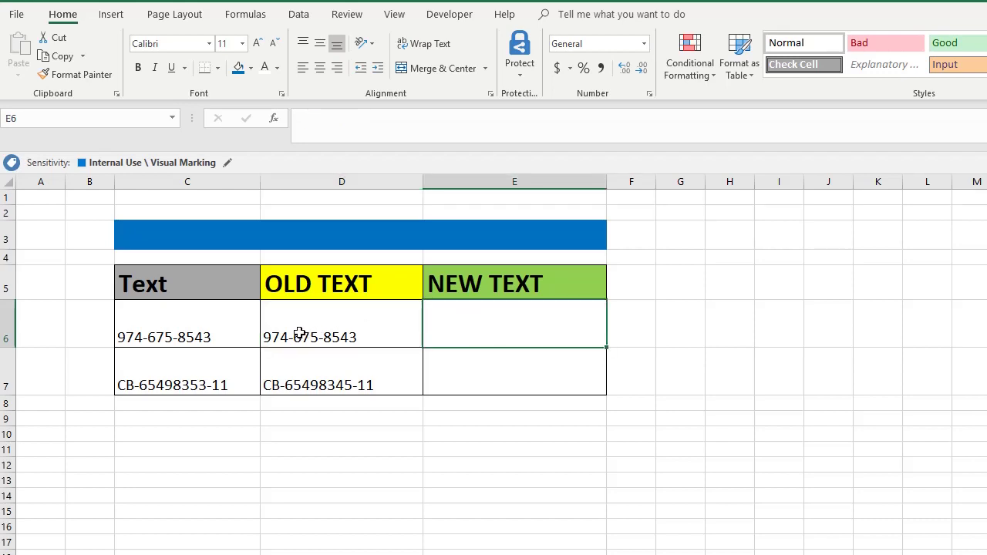
{"action": "left_click", "coordinate": [335, 333]}
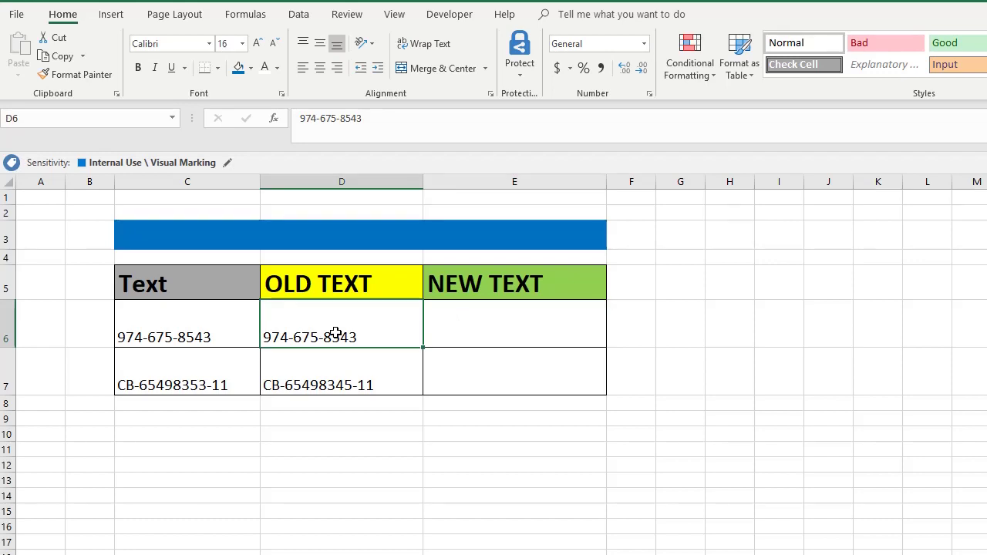
{"action": "left_click", "coordinate": [363, 377]}
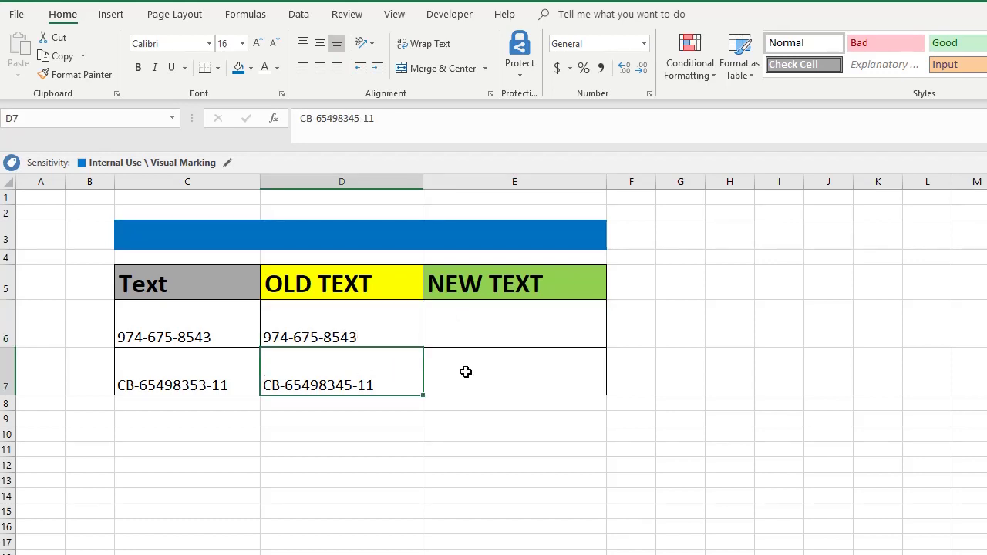
{"action": "left_click", "coordinate": [439, 324]}
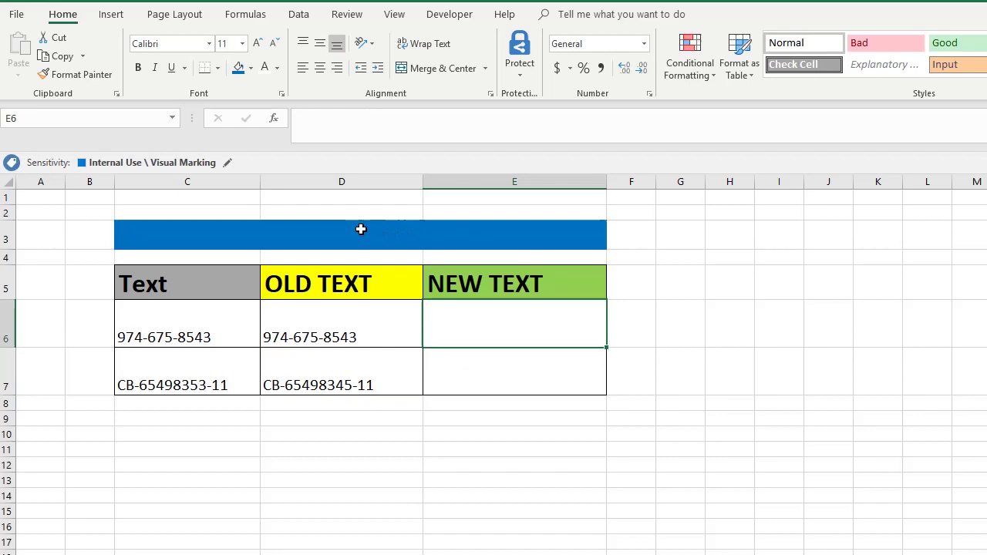
Remove the ;;; custom number format from title cell C3 so its text displays
{"action": "left_click", "coordinate": [363, 232]}
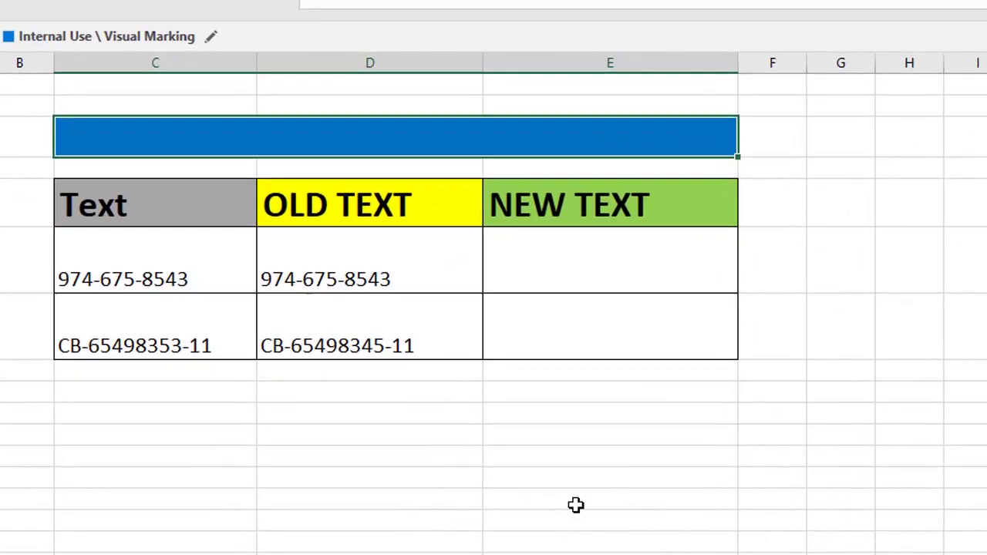
{"action": "key", "text": "ctrl+1"}
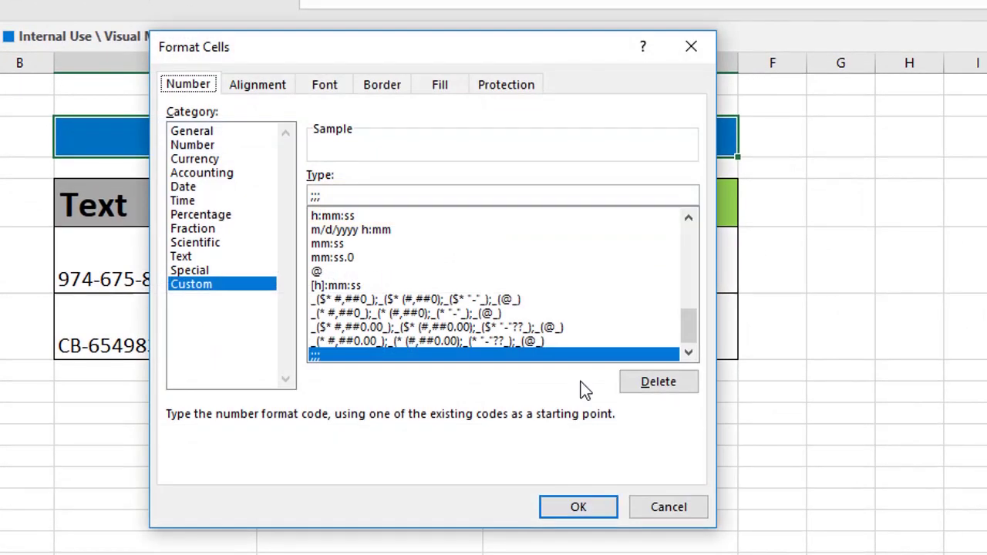
{"action": "left_click", "coordinate": [225, 285]}
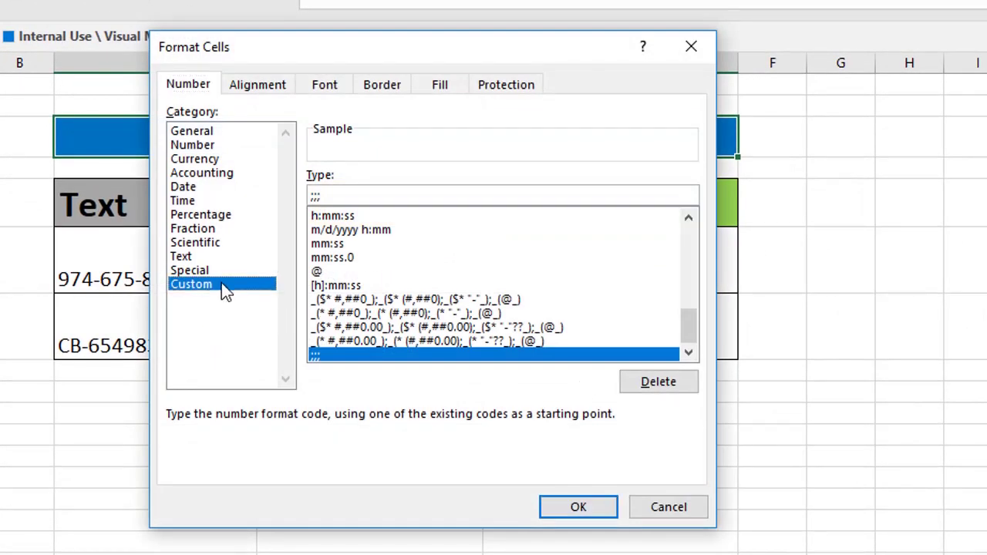
{"action": "left_click", "coordinate": [335, 195]}
{"action": "left_click_drag", "start_coordinate": [390, 52], "coordinate": [806, 93]}
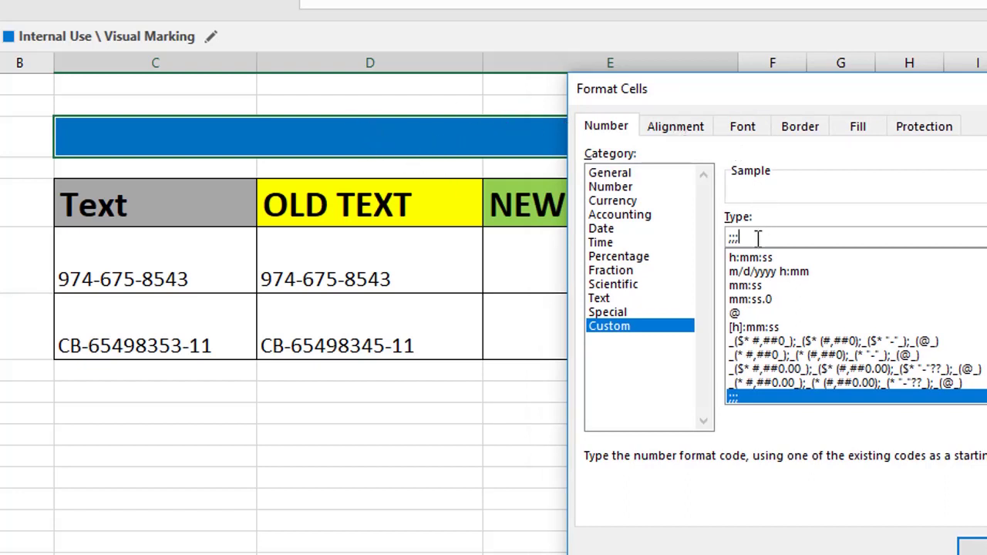
{"action": "key", "text": "BackSpace"}
{"action": "key", "text": "BackSpace"}
{"action": "key", "text": "BackSpace"}
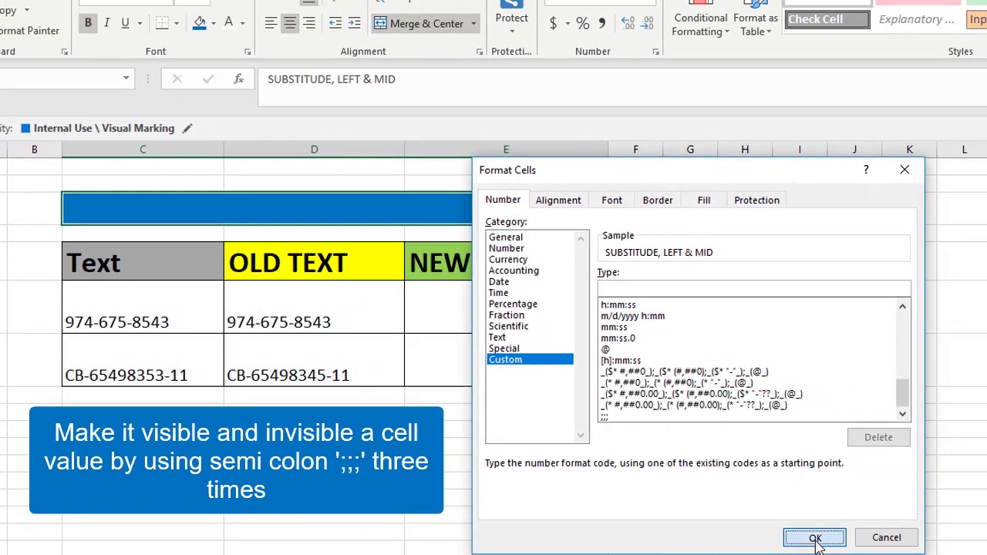
{"action": "left_click", "coordinate": [814, 539]}
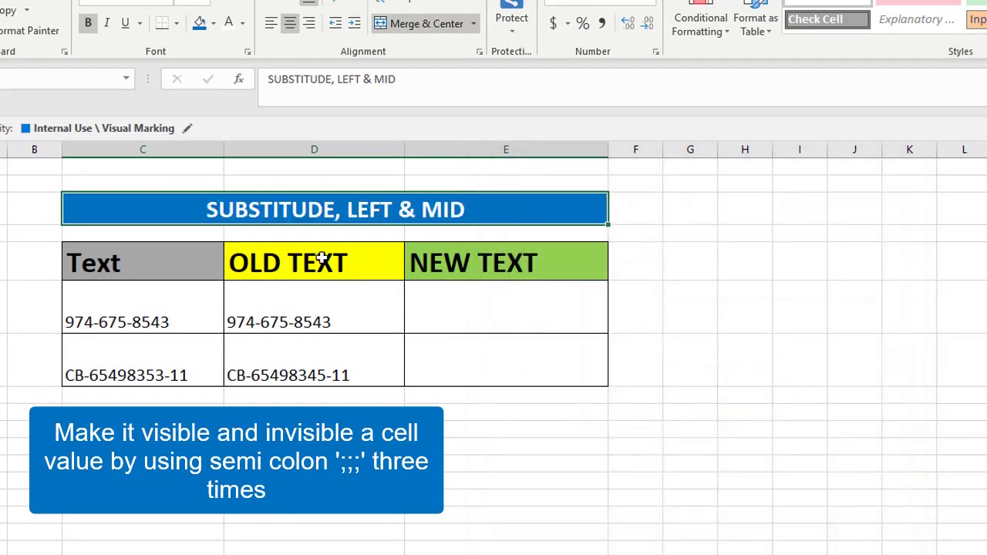
{"action": "left_click", "coordinate": [334, 318]}
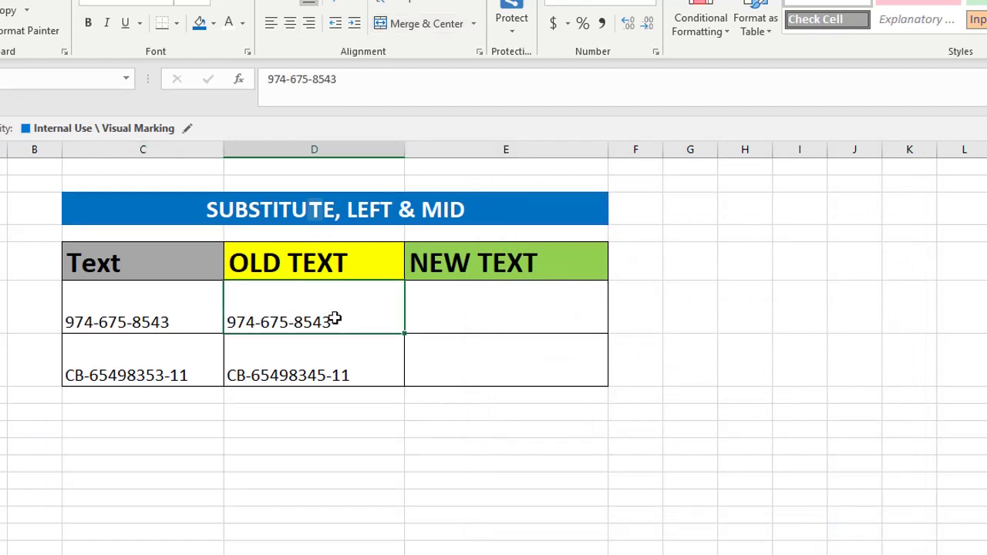
{"action": "left_click", "coordinate": [374, 357]}
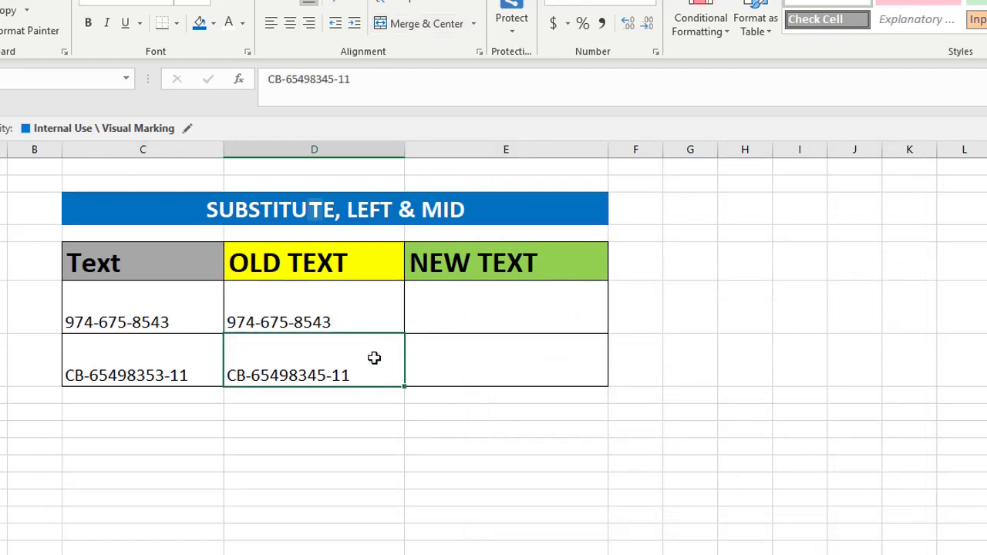
{"action": "left_click", "coordinate": [499, 313]}
{"action": "type", "text": "=Sub"}
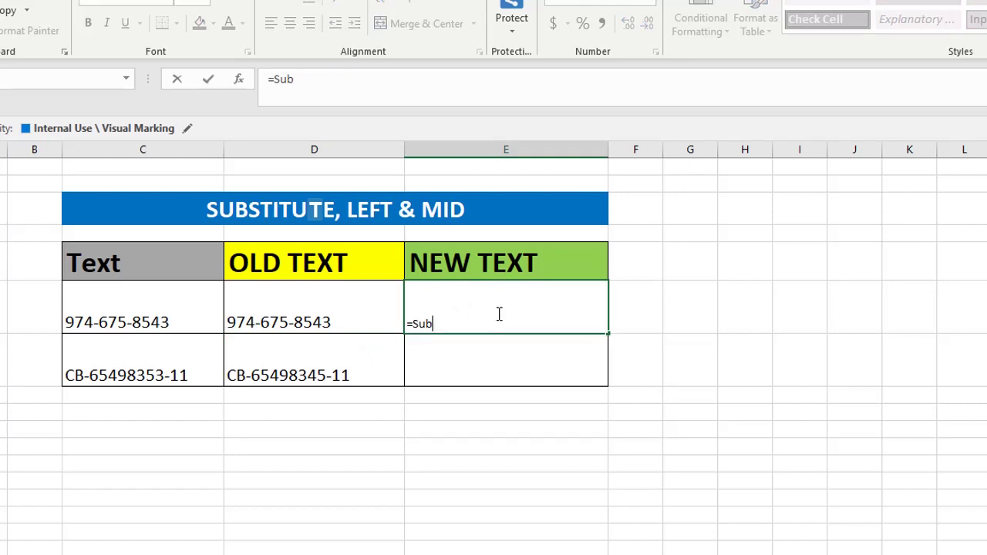
{"action": "key", "text": "Escape"}
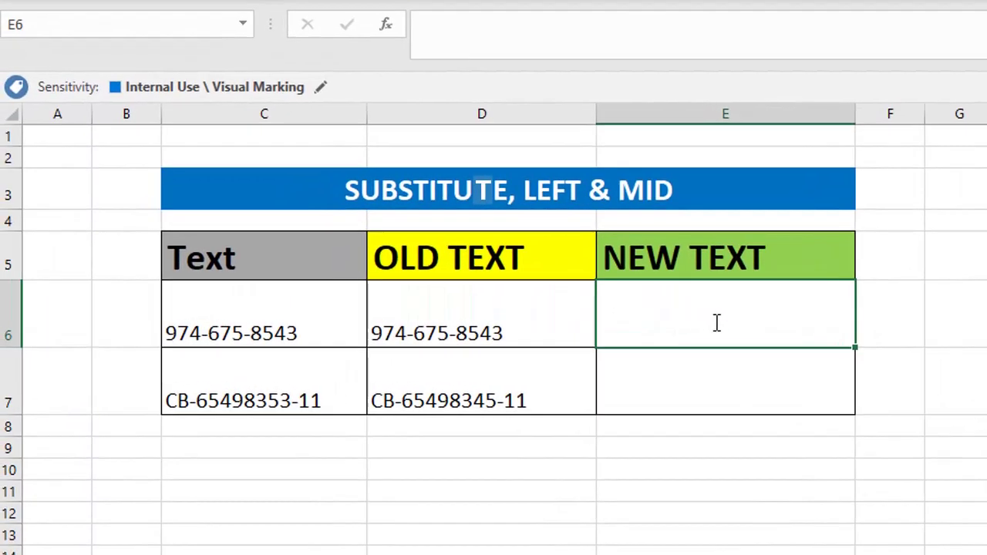
{"action": "type", "text": "="}
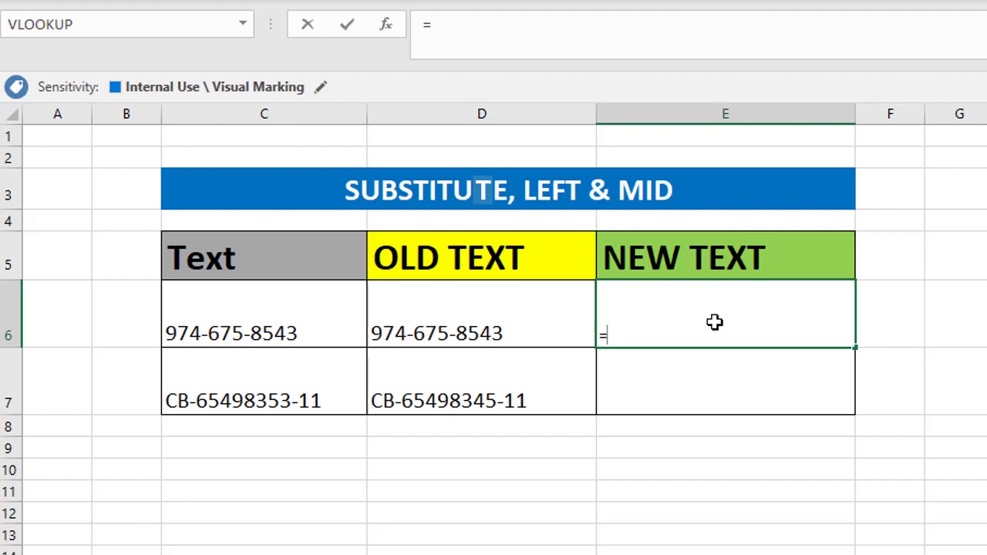
{"action": "type", "text": "SUBSTITUTE("}
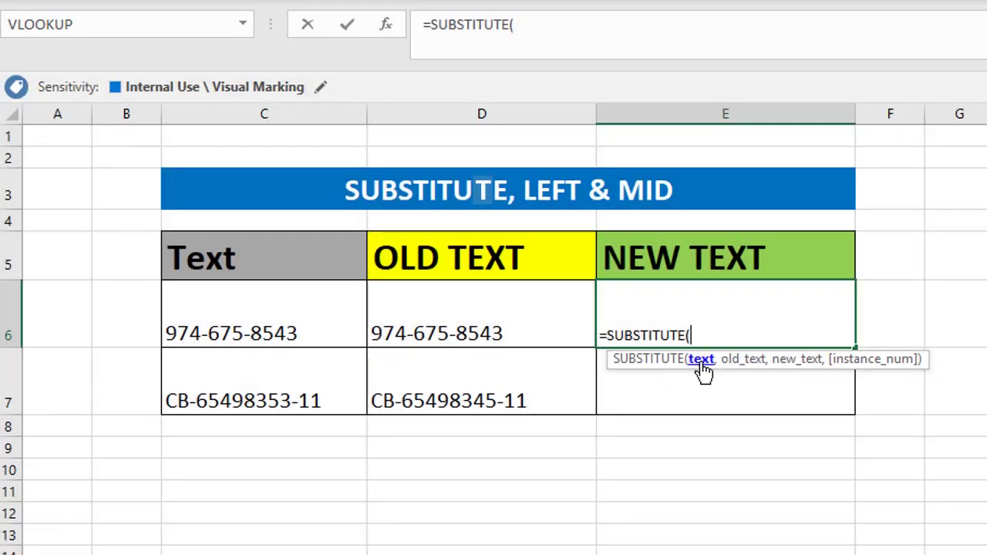
{"action": "left_click", "coordinate": [470, 320]}
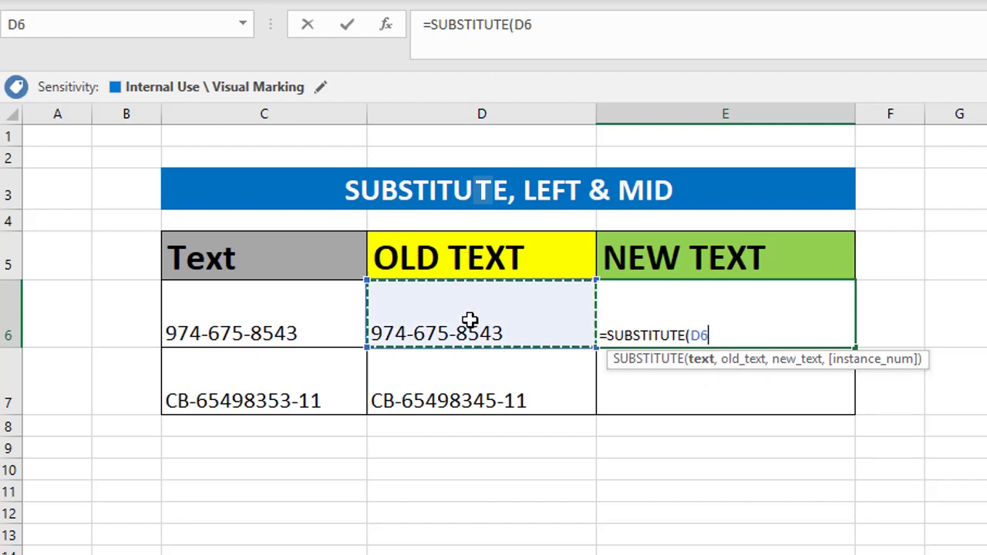
{"action": "type", "text": ","}
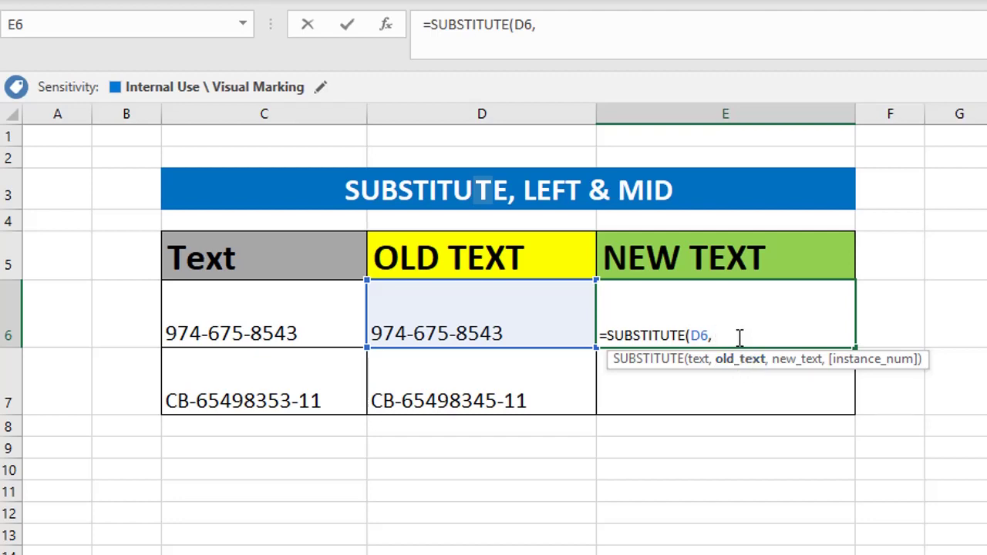
{"action": "type", "text": "\"-\","}
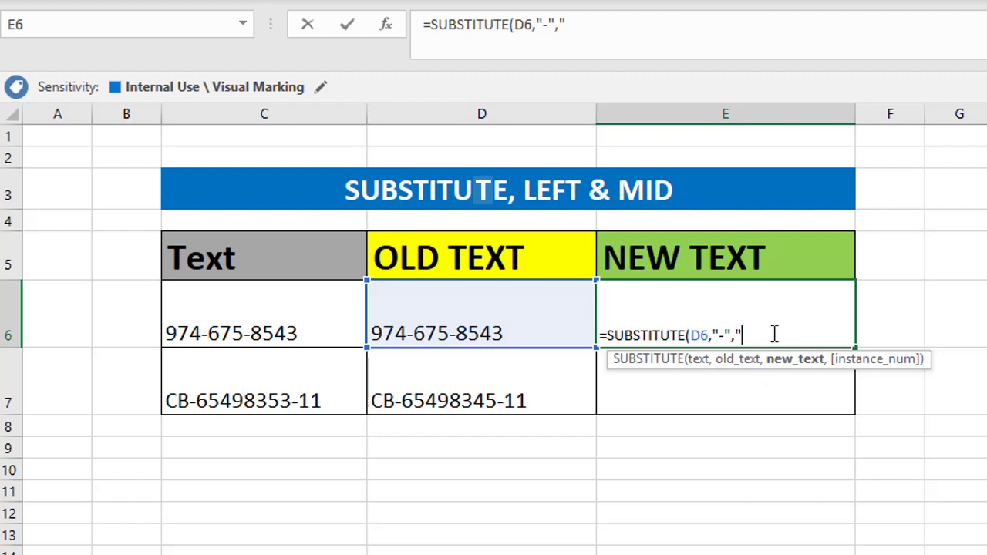
{"action": "type", "text": "\"\")"}
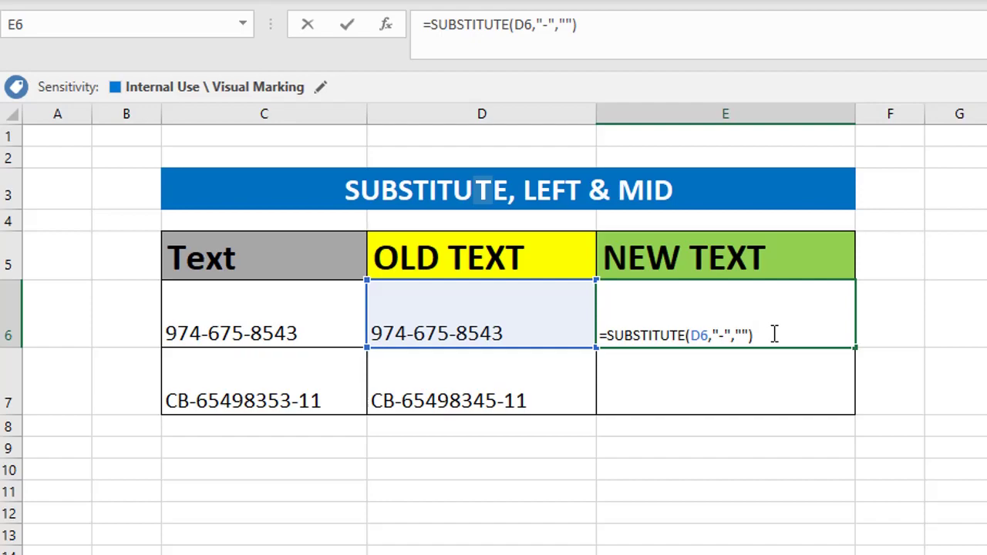
{"action": "key", "text": "ctrl+Return"}
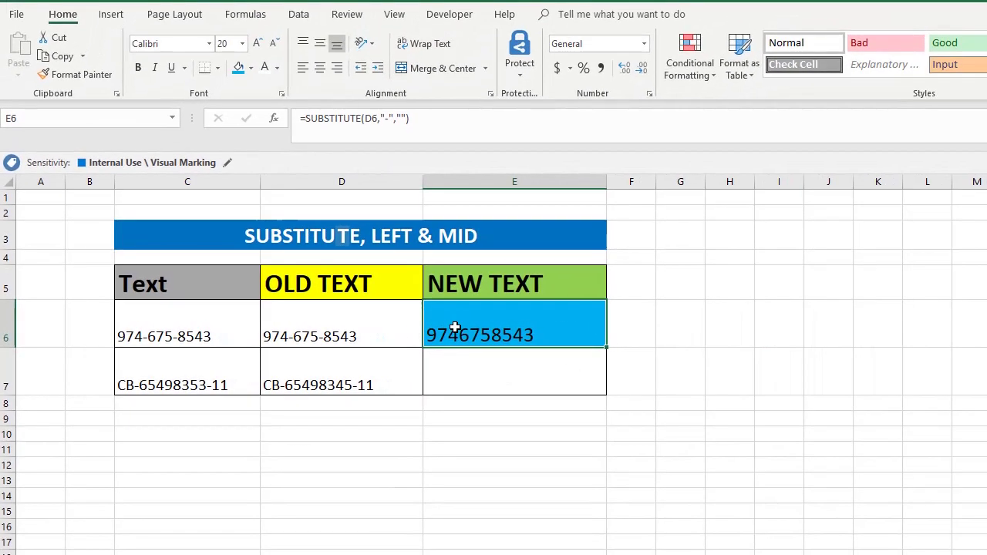
Enter =LEFT(D7,11) in E7 to return CB-65498345
{"action": "left_click", "coordinate": [344, 373]}
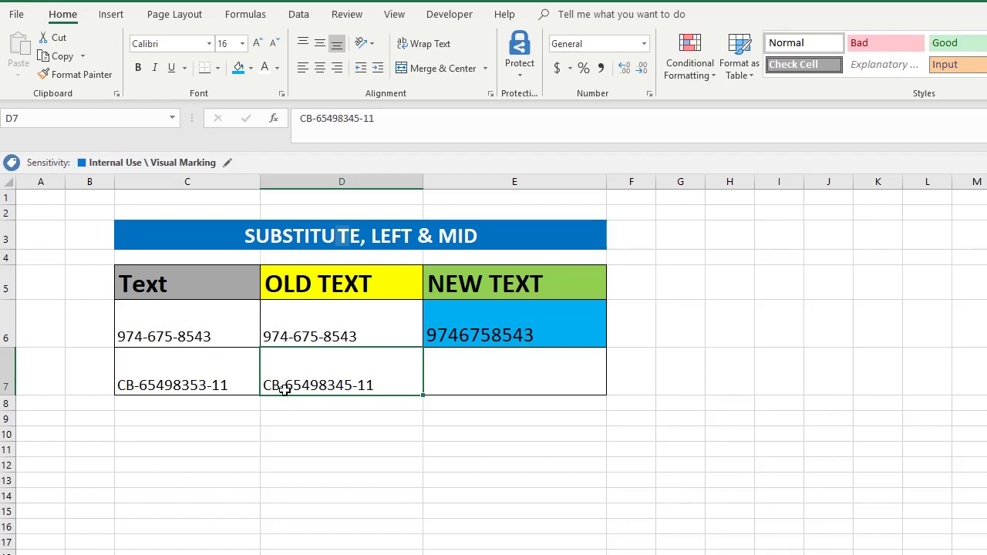
{"action": "left_click", "coordinate": [481, 372]}
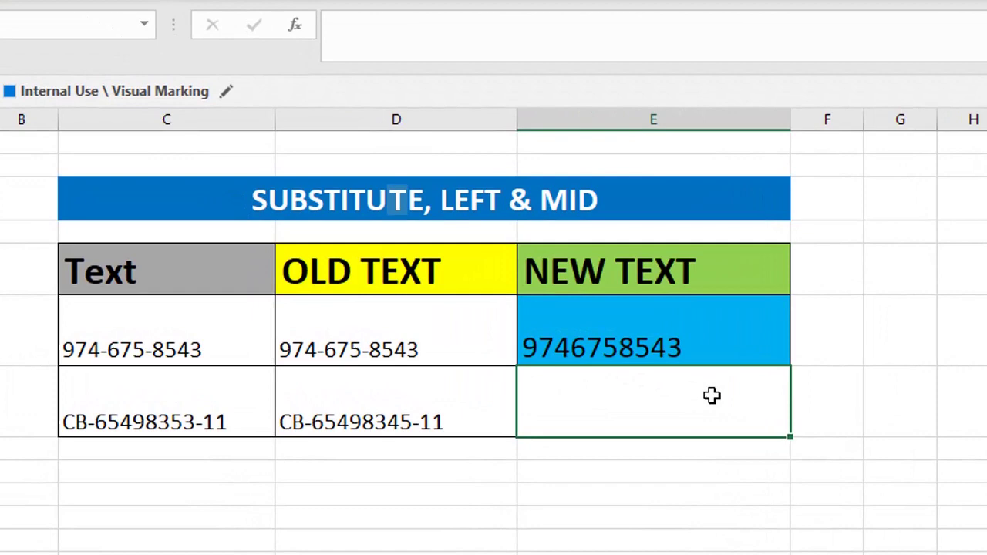
{"action": "type", "text": "=le"}
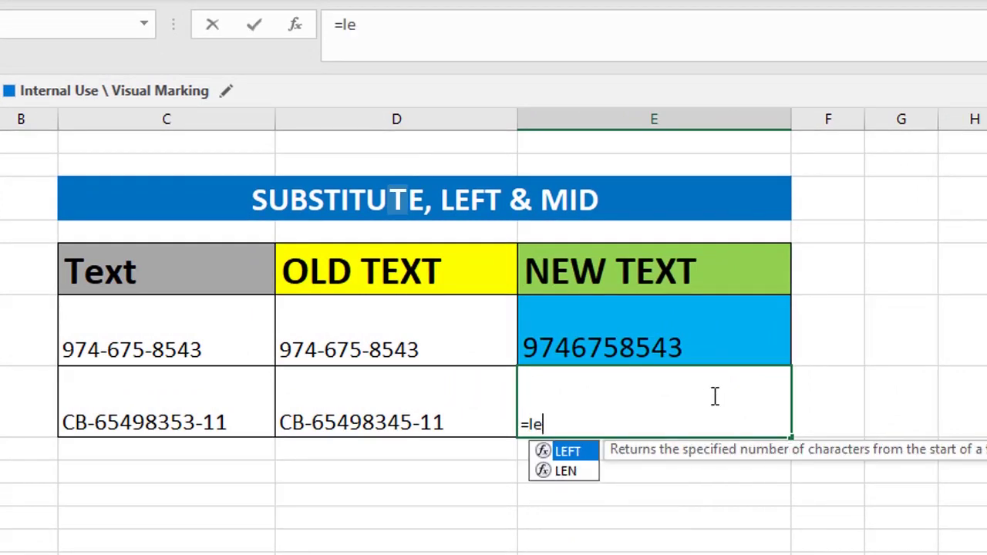
{"action": "type", "text": "ft"}
{"action": "key", "text": "Tab"}
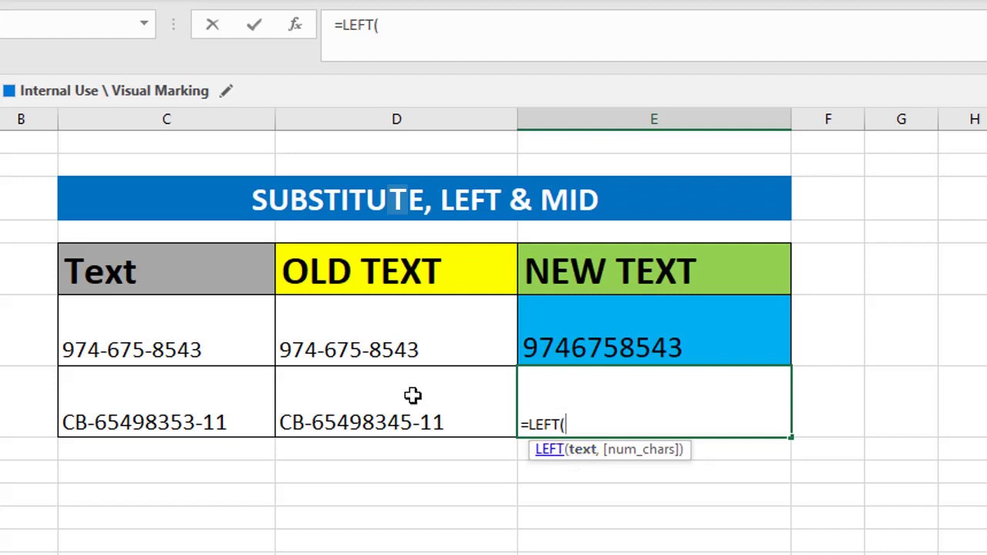
{"action": "left_click", "coordinate": [361, 383]}
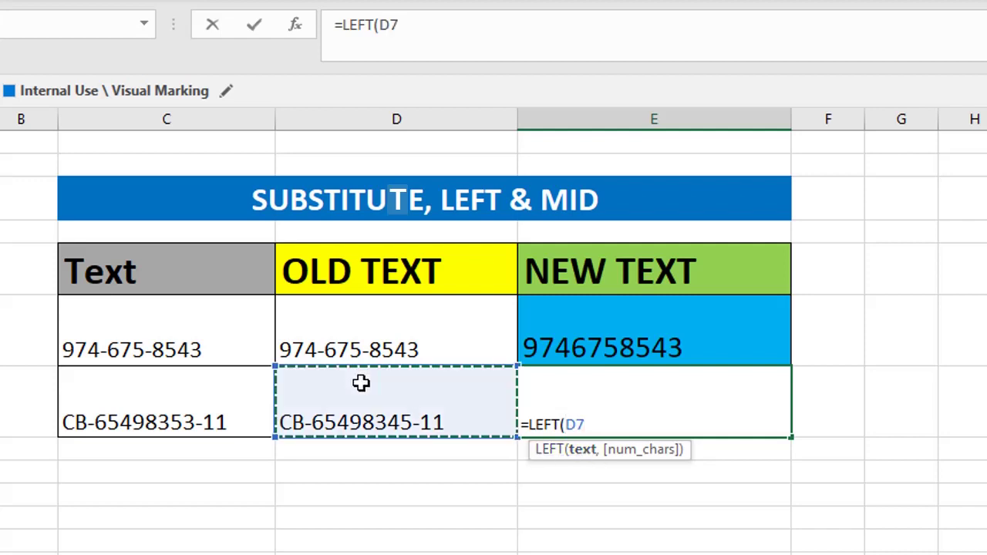
{"action": "type", "text": ","}
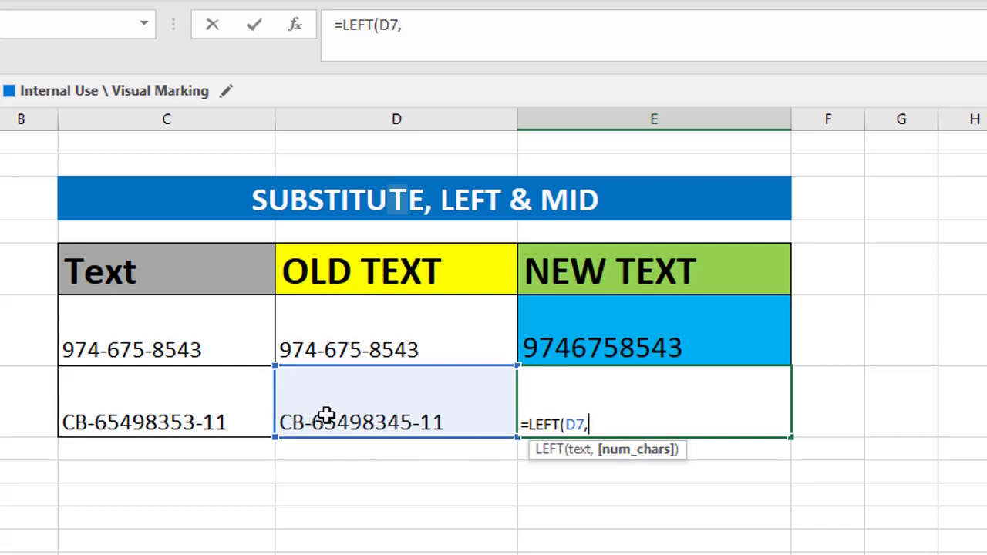
{"action": "type", "text": "11)"}
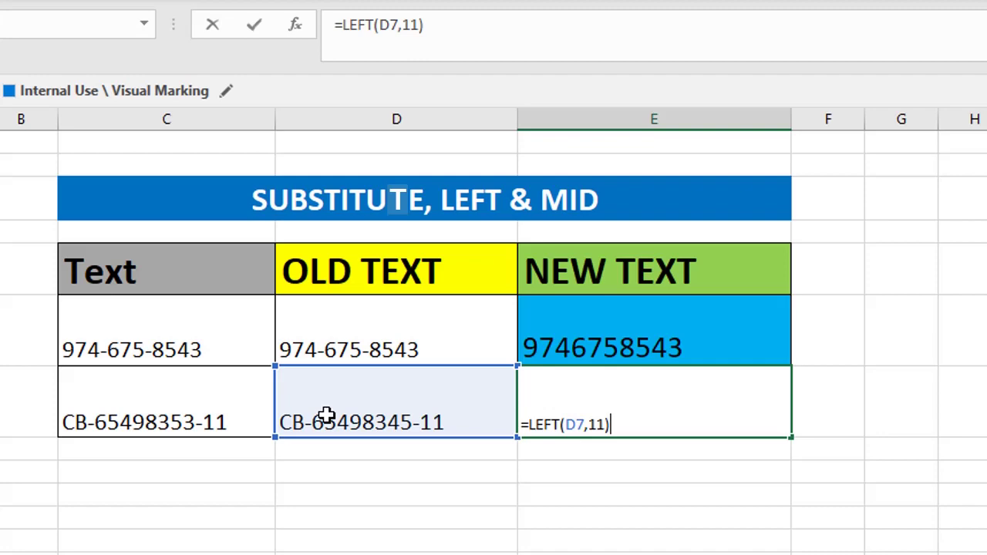
{"action": "key", "text": "Return"}
{"action": "key", "text": "Up"}
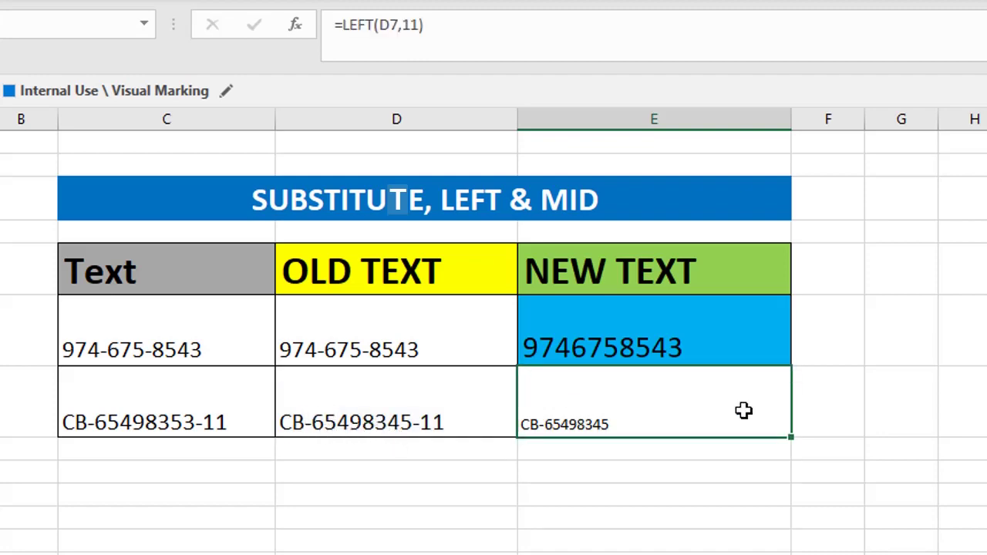
{"action": "left_click", "coordinate": [828, 404]}
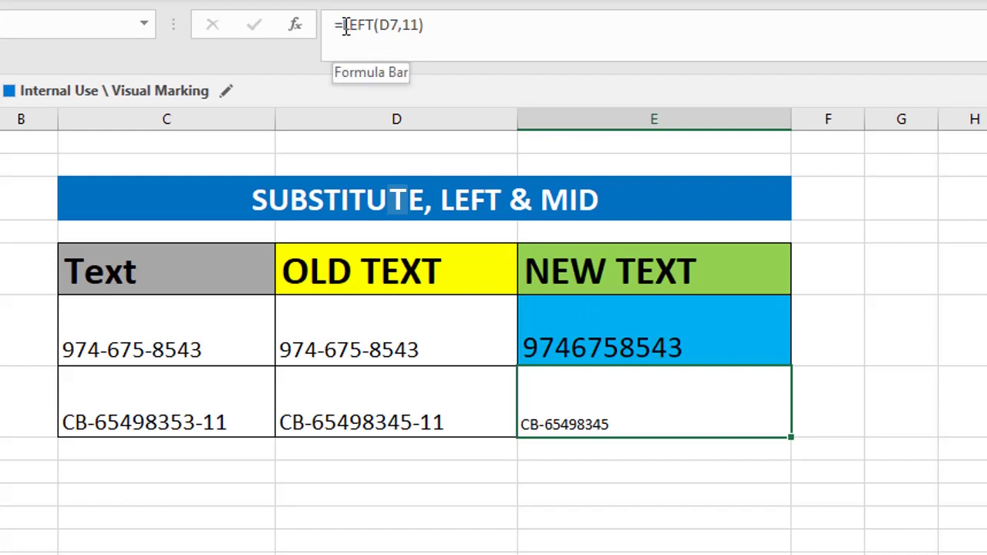
Wrap E7 as =SUBSTITUTE(LEFT(D7,11),"-",""), then clear it and begin a new =LEFT( formula
{"action": "left_click", "coordinate": [345, 25]}
{"action": "type", "text": "SUBSTITUTE(LEFT(D7"}
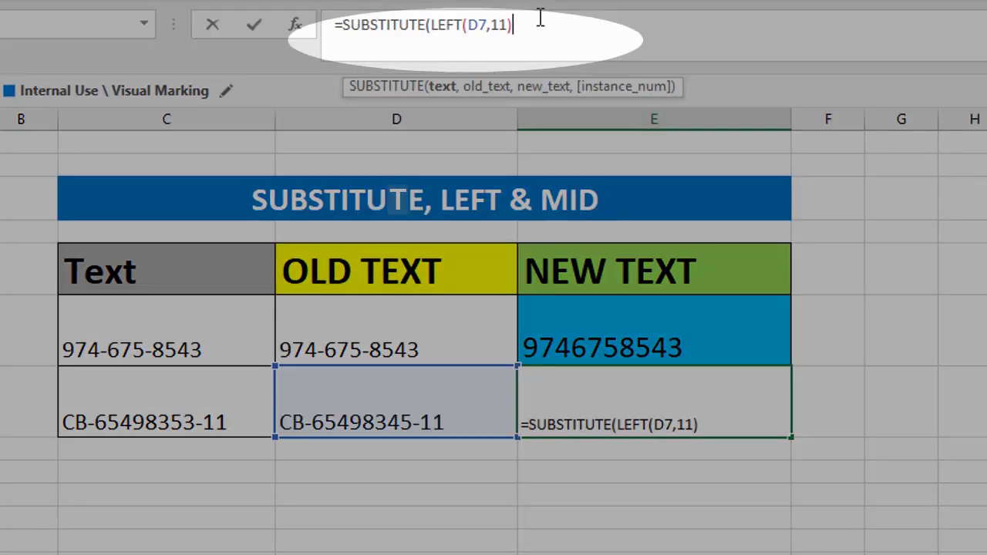
{"action": "type", "text": ",\"-"}
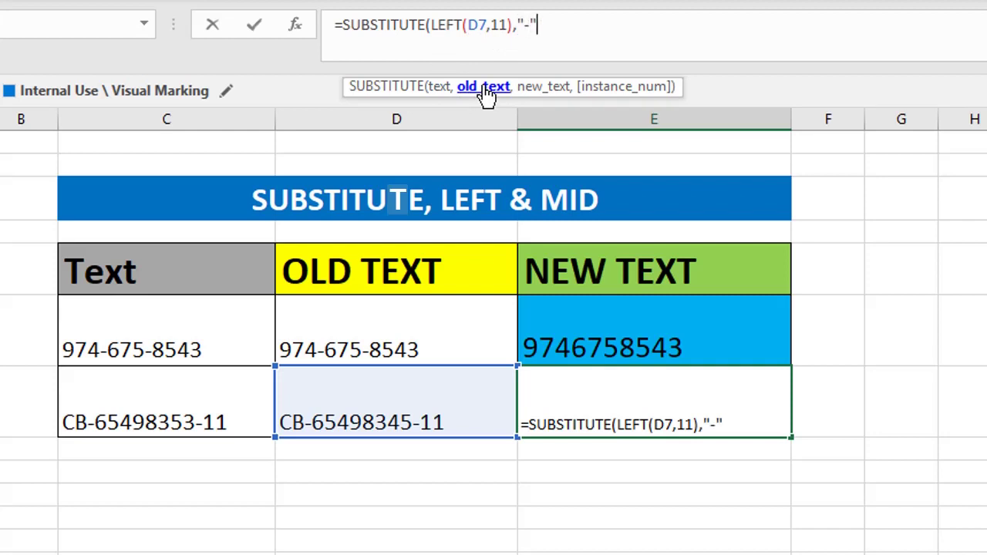
{"action": "type", "text": ","}
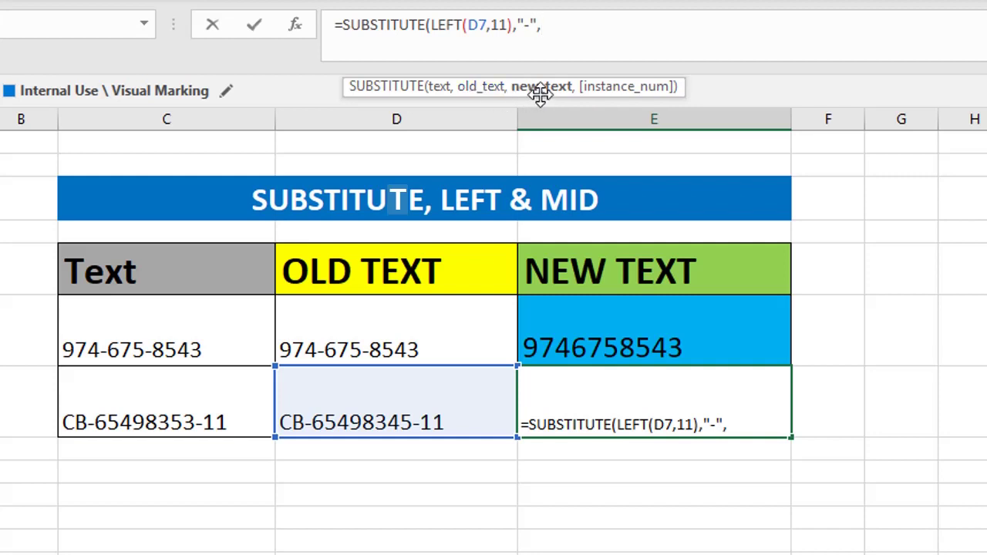
{"action": "type", "text": "\"\""}
{"action": "key", "text": "ctrl+Return"}
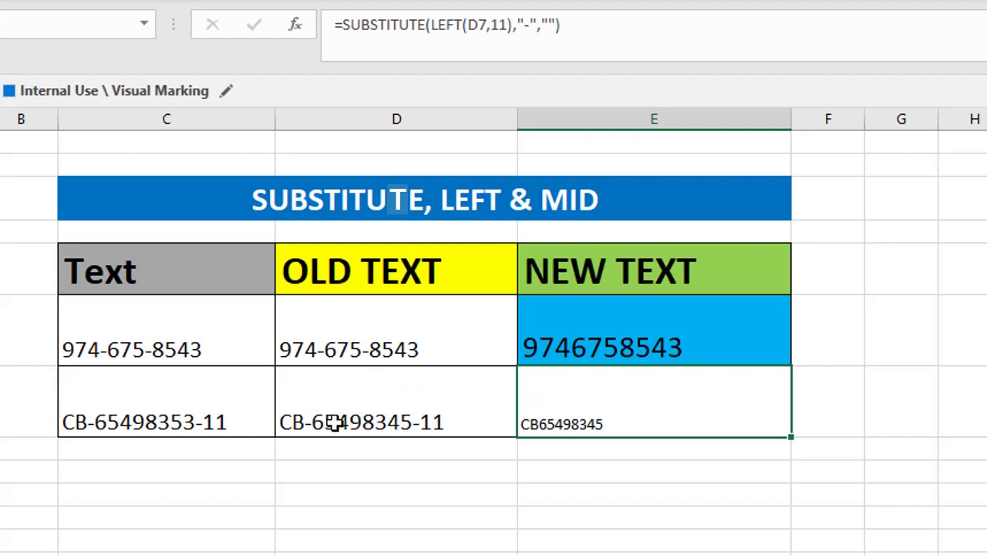
{"action": "key", "text": "Delete"}
{"action": "type", "text": "=LEFT("}
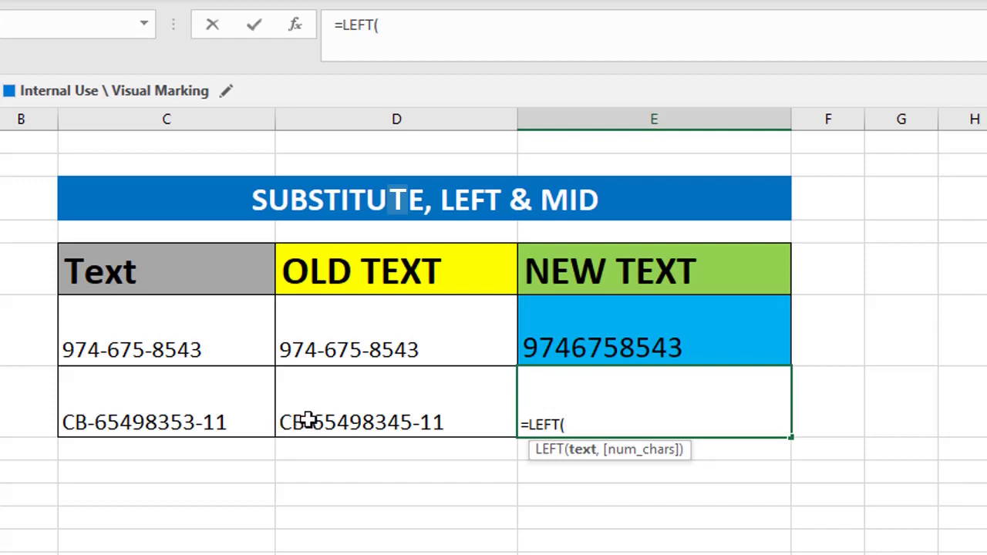
Enter =LEFT(D7,2) in E7 to get the first two characters, CB
{"action": "left_click", "coordinate": [312, 418]}
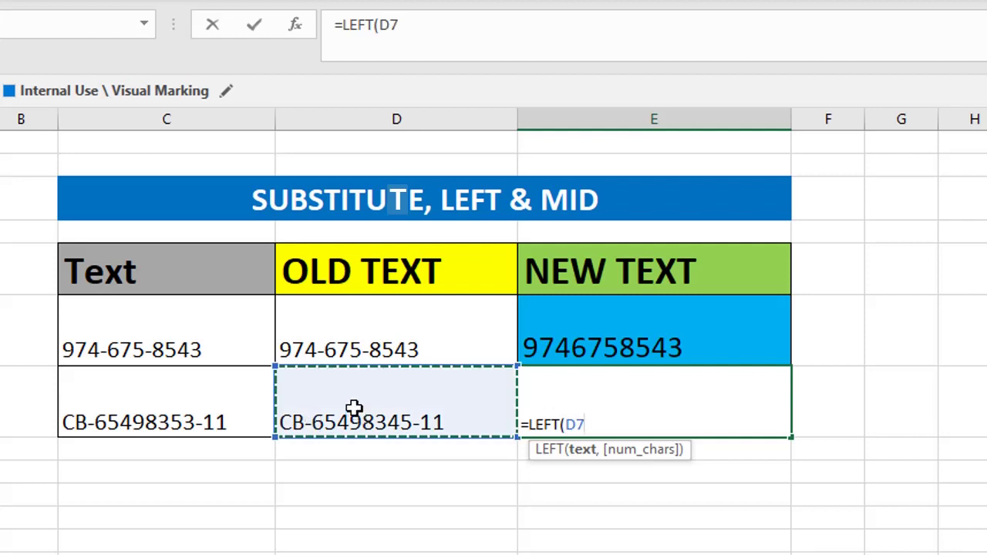
{"action": "type", "text": ",2)"}
{"action": "key", "text": "ctrl+Return"}
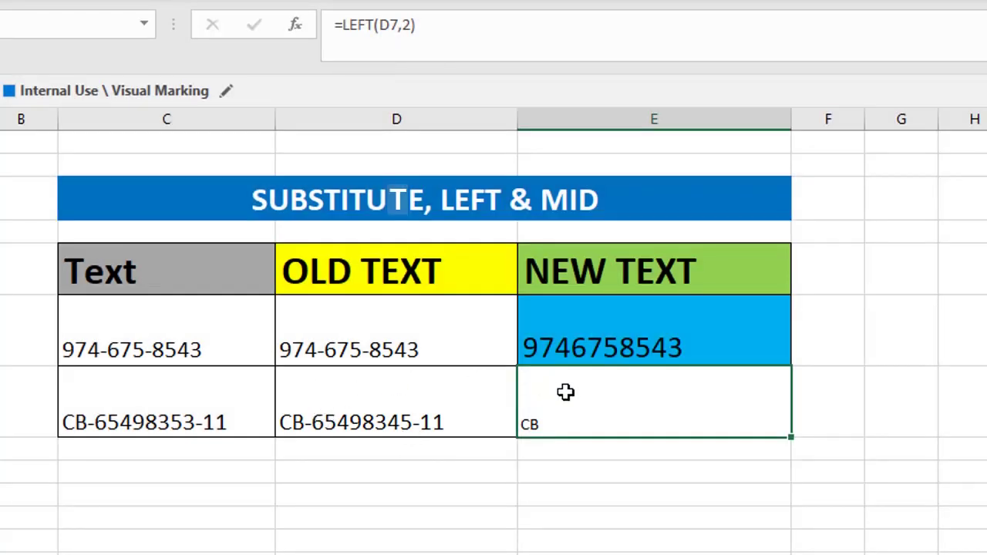
Extend E7's formula with &MID(D7,4,8) so it shows CB65498345
{"action": "left_click", "coordinate": [570, 38]}
{"action": "type", "text": "&"}
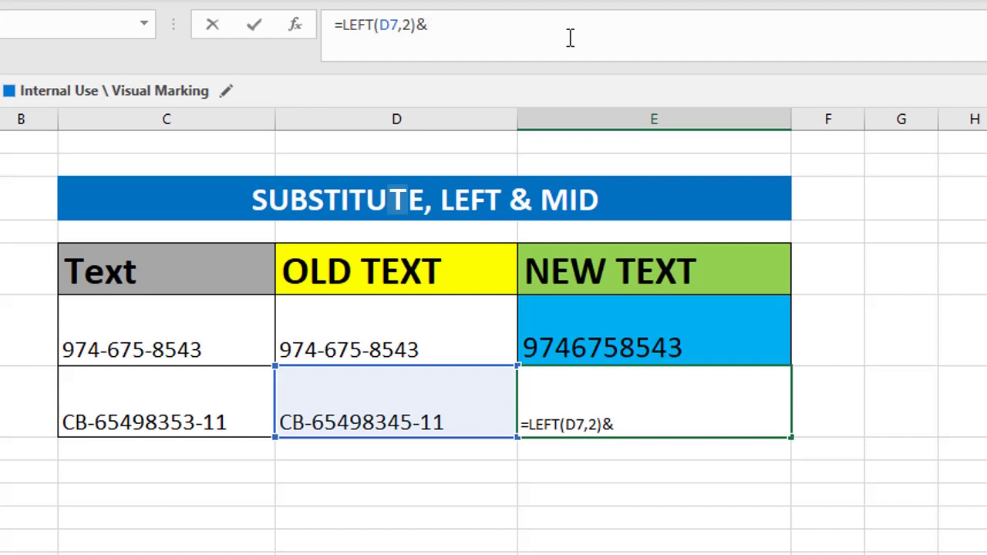
{"action": "type", "text": "MID(D"}
{"action": "key", "text": "BackSpace"}
{"action": "key", "text": "BackSpace"}
{"action": "key", "text": "BackSpace"}
{"action": "key", "text": "BackSpace"}
{"action": "key", "text": "BackSpace"}
{"action": "type", "text": "MID("}
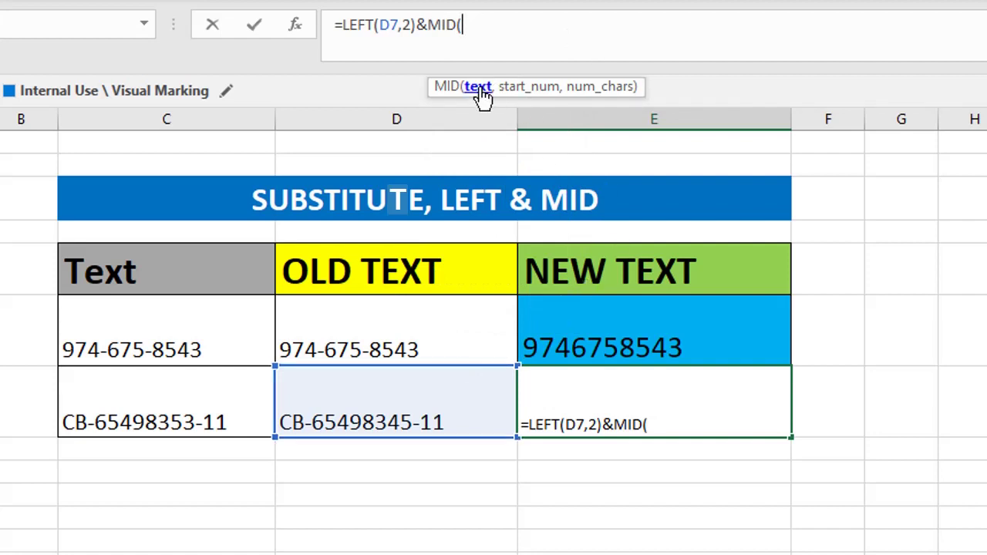
{"action": "left_click", "coordinate": [421, 399]}
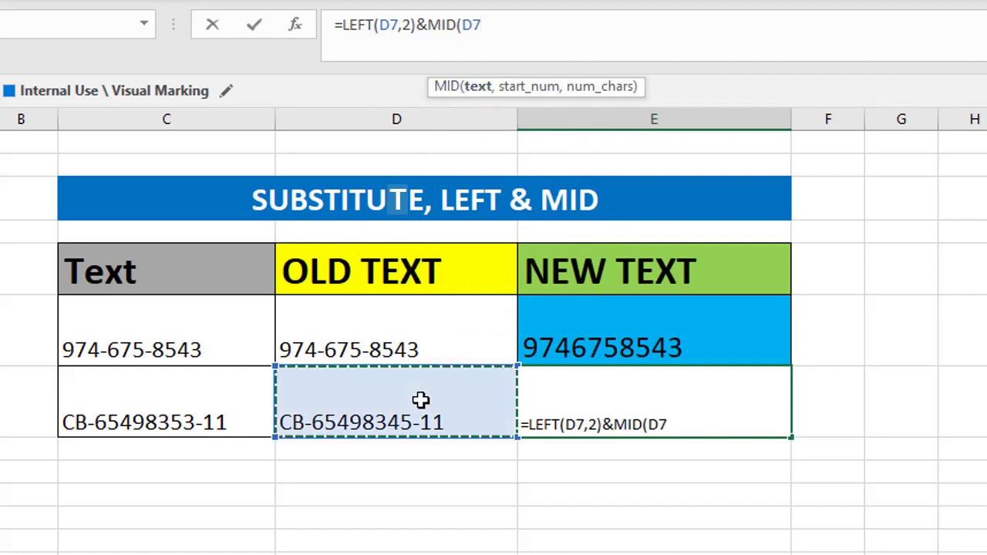
{"action": "type", "text": ","}
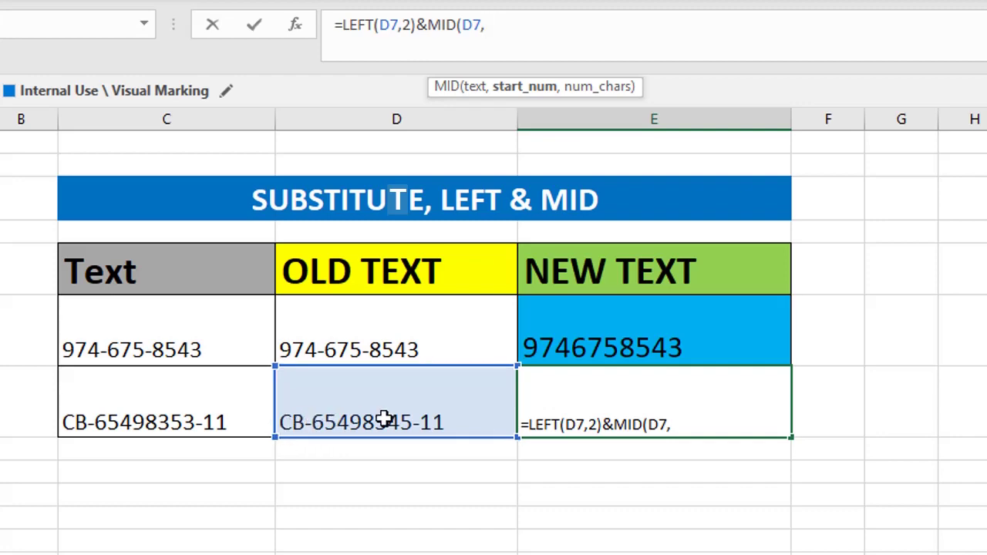
{"action": "type", "text": "4,"}
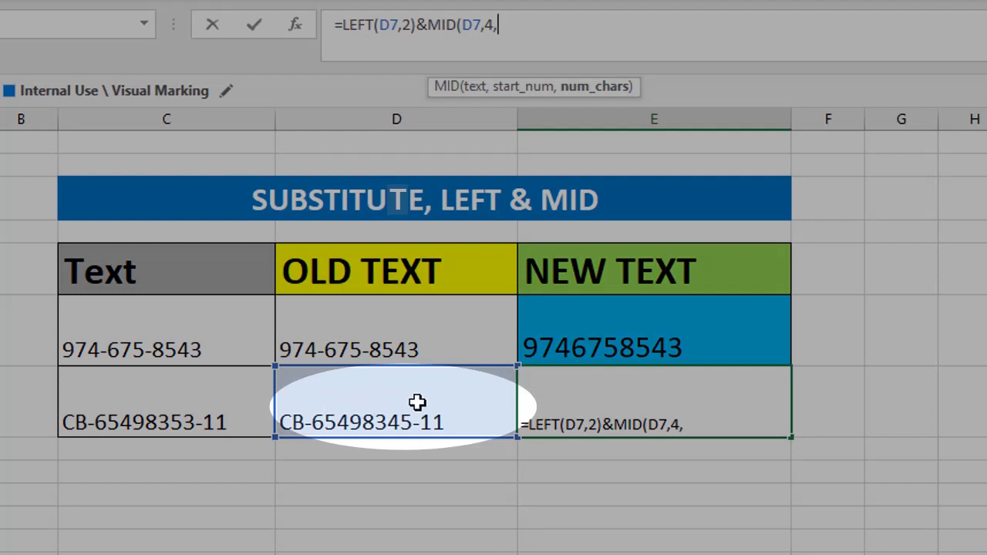
{"action": "type", "text": "8)"}
{"action": "key", "text": "ctrl+Return"}
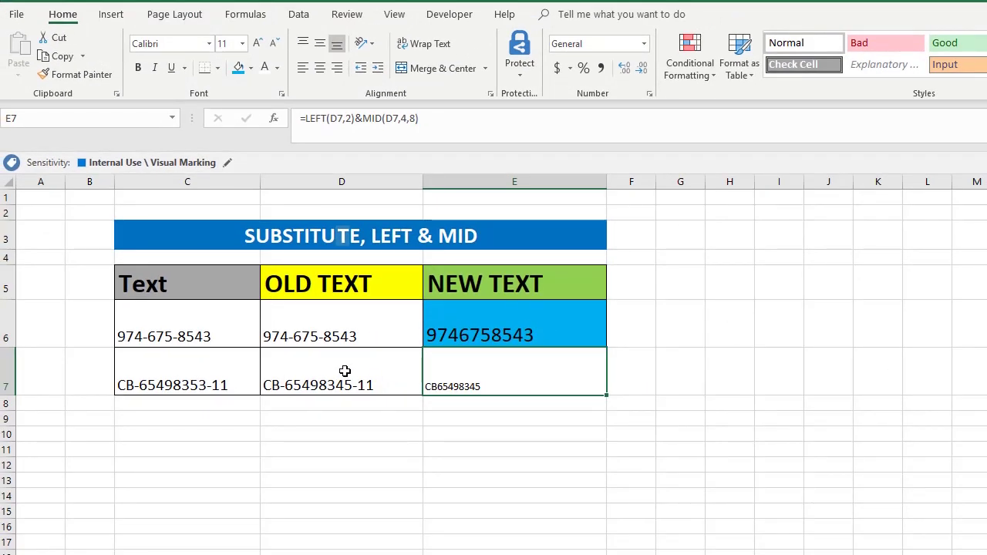
Increase E7's font size to 22 to match the E6 result
{"action": "left_click", "coordinate": [257, 43]}
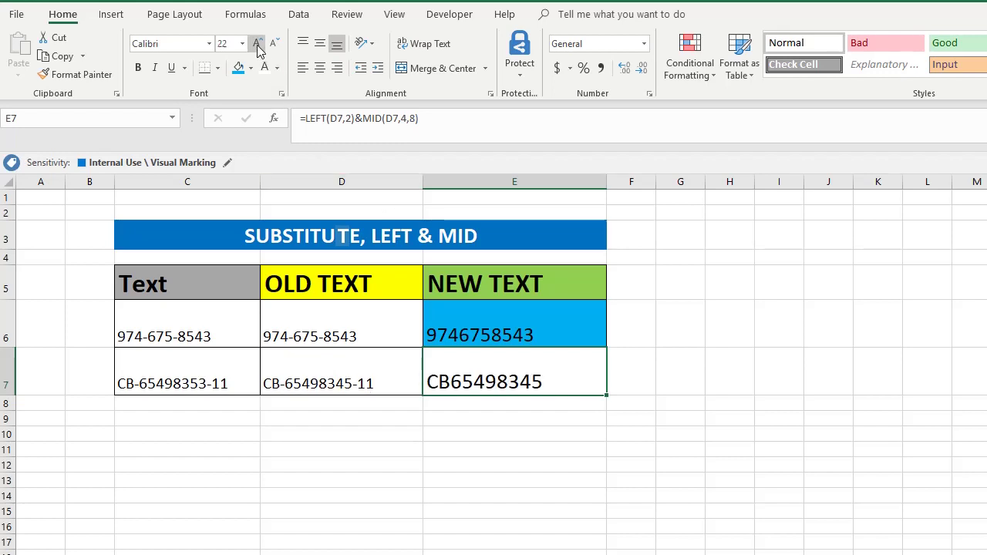